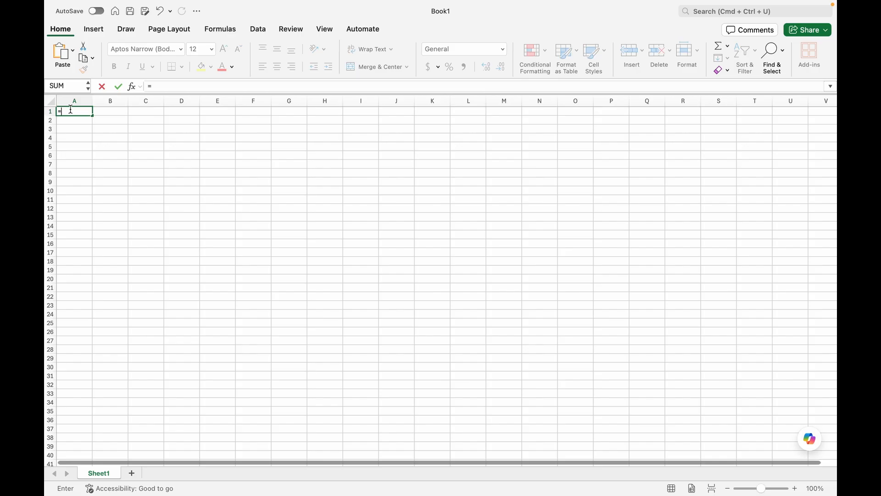
- Enter the addition formula =2+2 in cell A1 and the subtraction formula =10-4 in cell A2
text(+2)
key(Return)
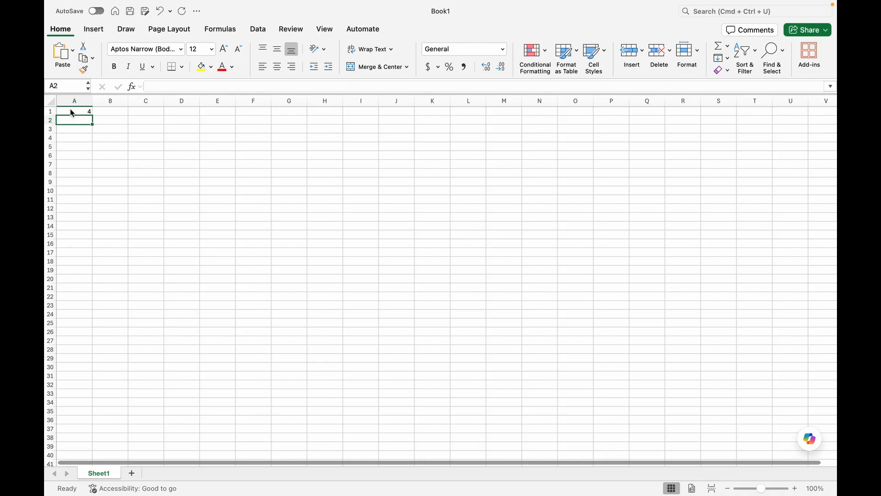
click(66, 110)
click(78, 120)
text(=10-4)
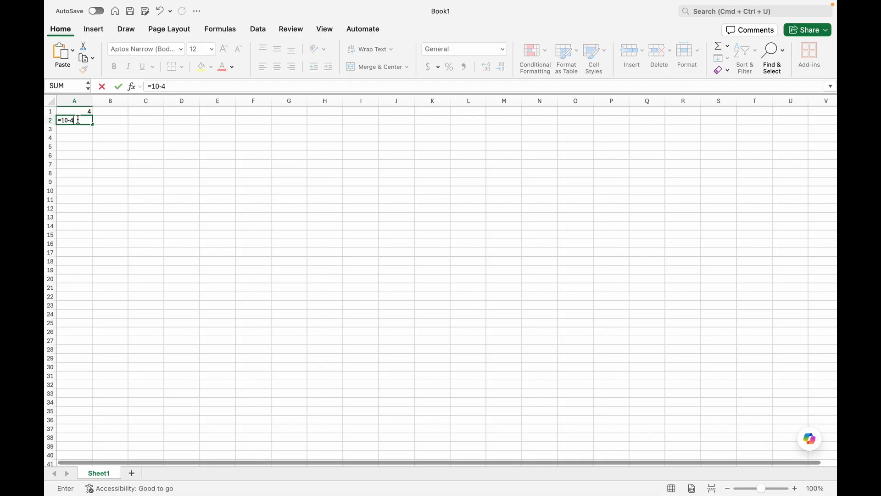
key(Return)
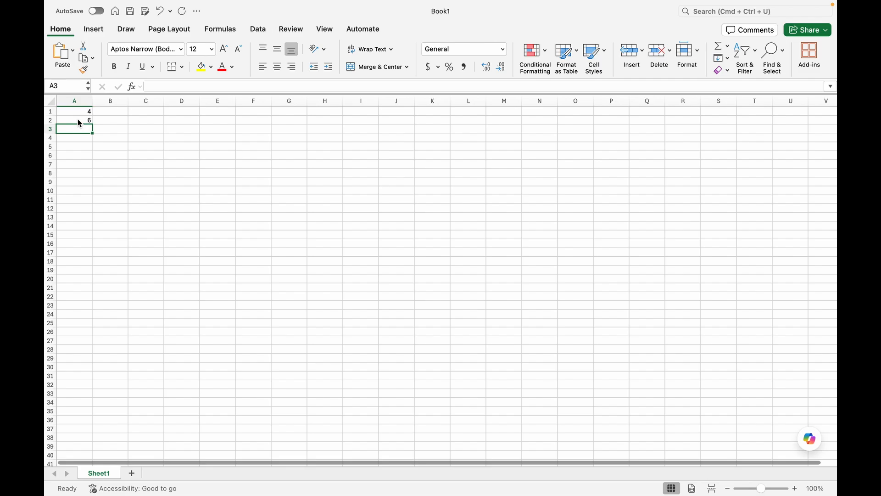
- Enter the multiplication formula =5*3 in cell A3 and the division formula =20/4 in cell A4
text(=)
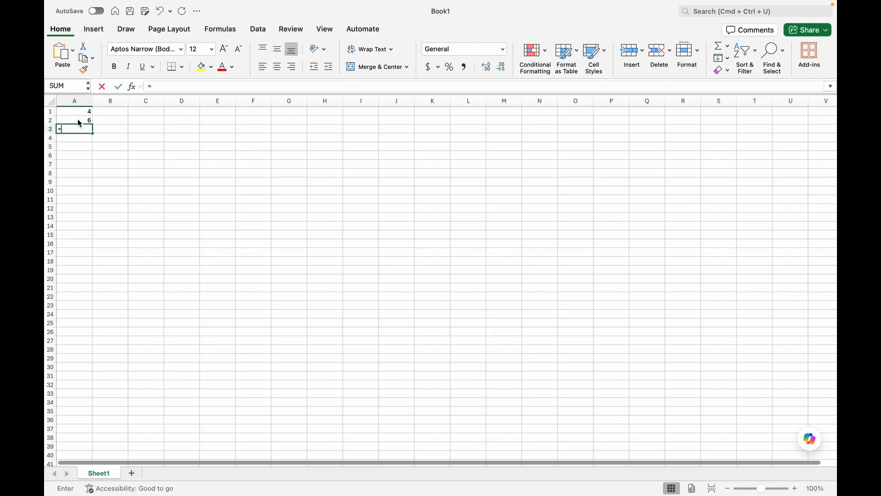
text(5)
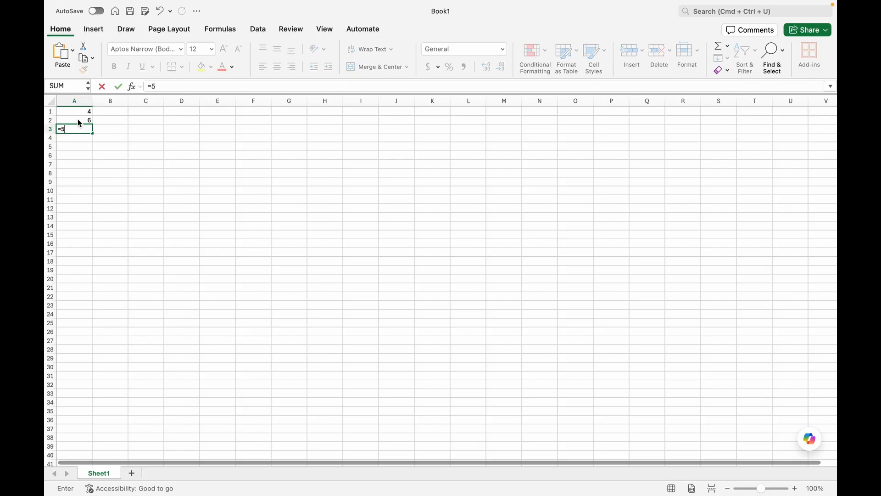
text(*3)
key(Return)
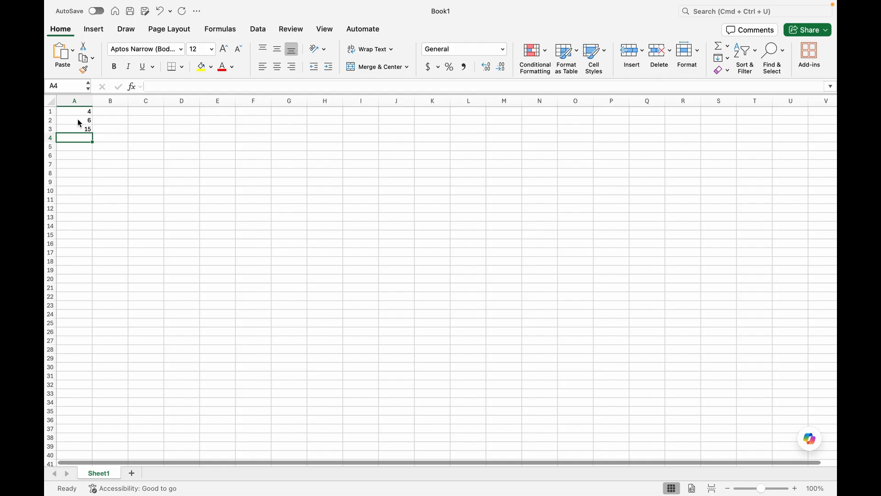
text(=2)
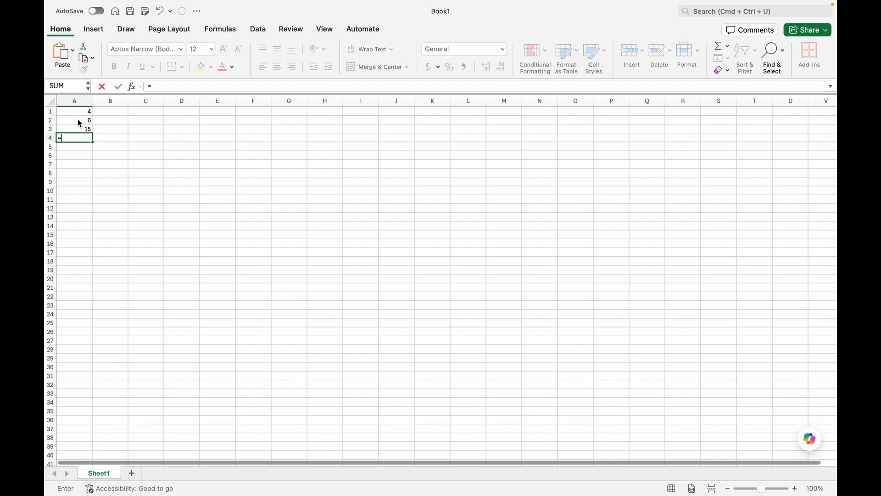
text(0/4)
key(Return)
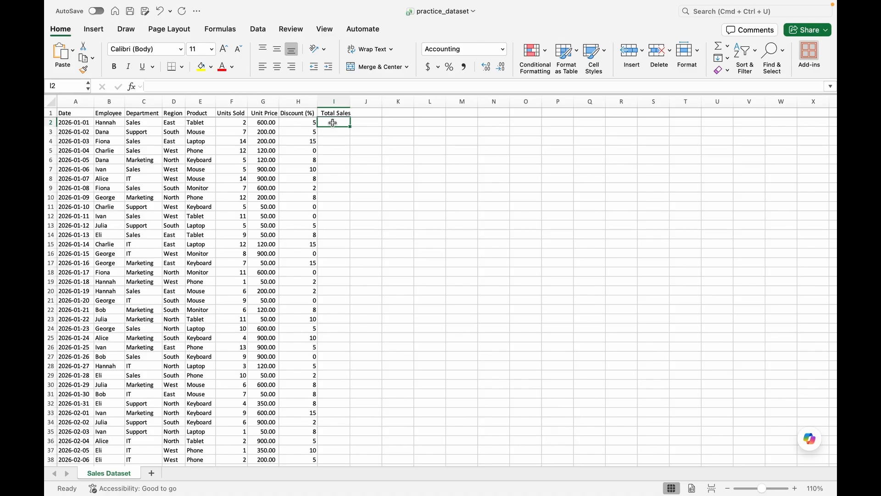
- Calculate Total Sales in I2 with =F2*G2 and fill the formula down the column to I201
text(=)
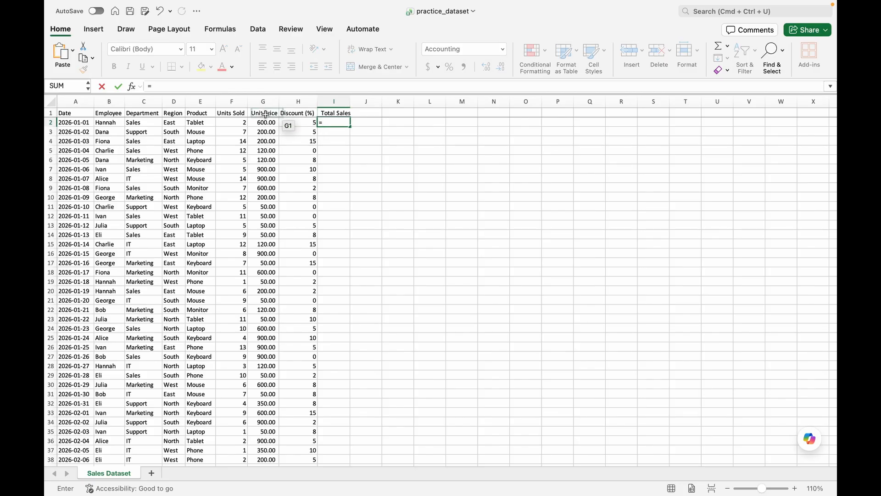
click(237, 121)
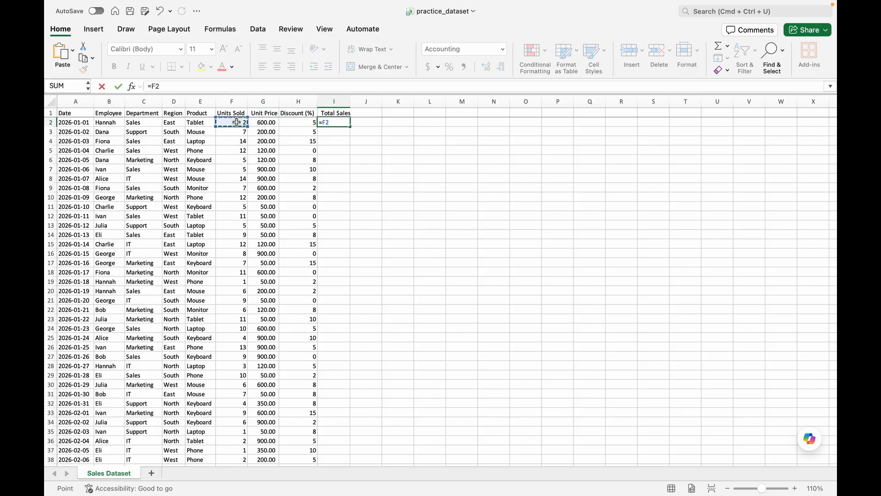
text(*)
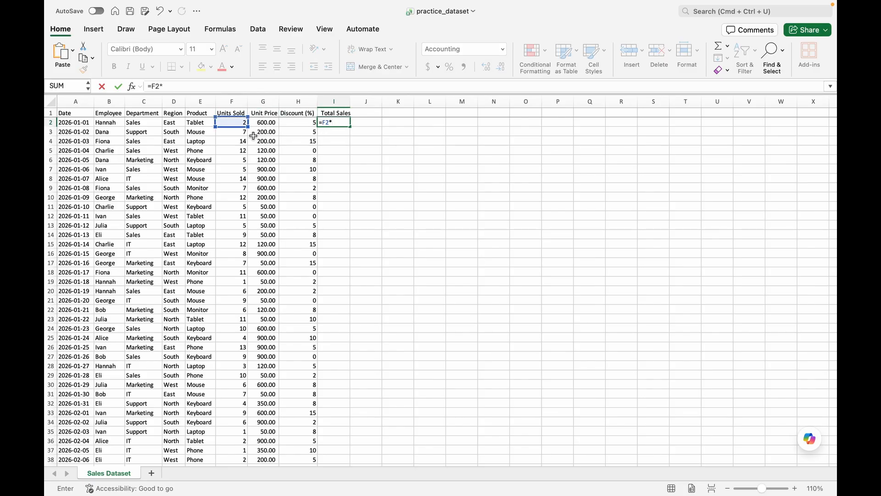
click(263, 122)
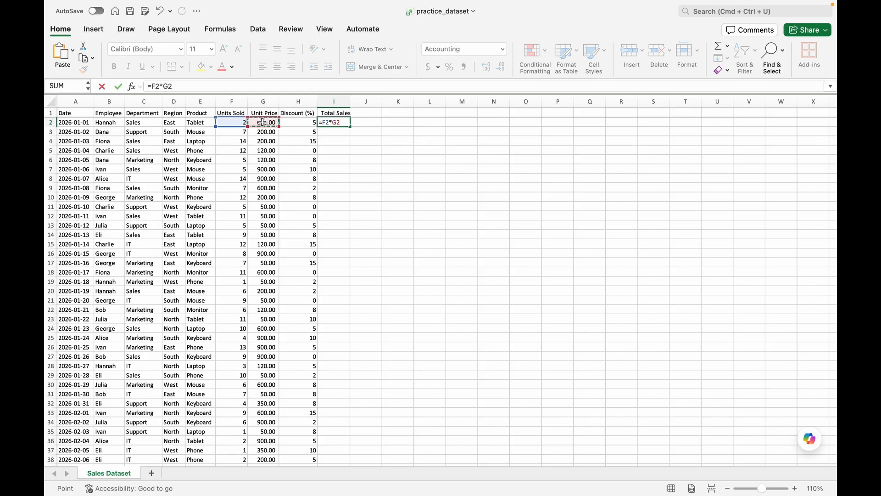
key(Return)
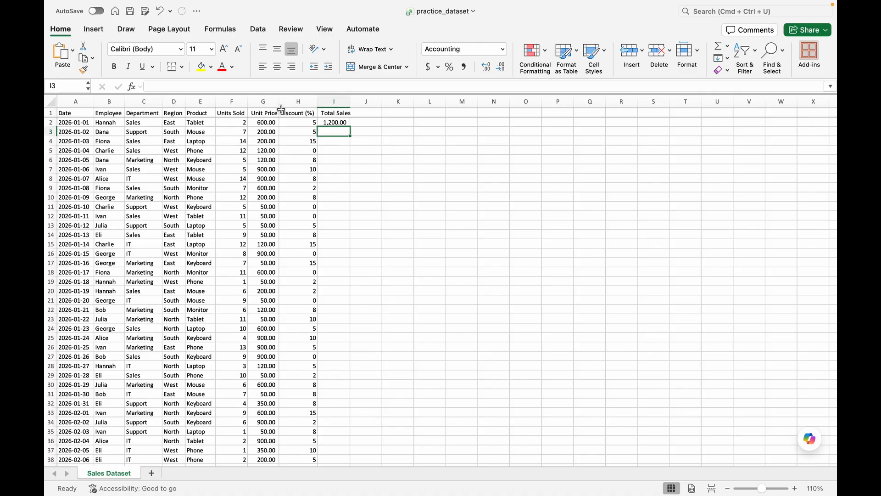
click(327, 123)
drag(351, 133, 356, 440)
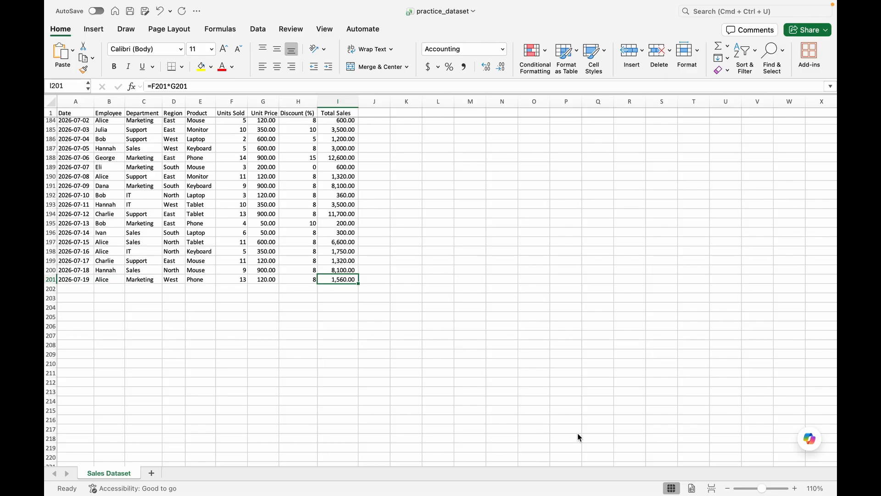
- Total the Total Sales column in I202 with AutoSum over I2:I201
click(342, 287)
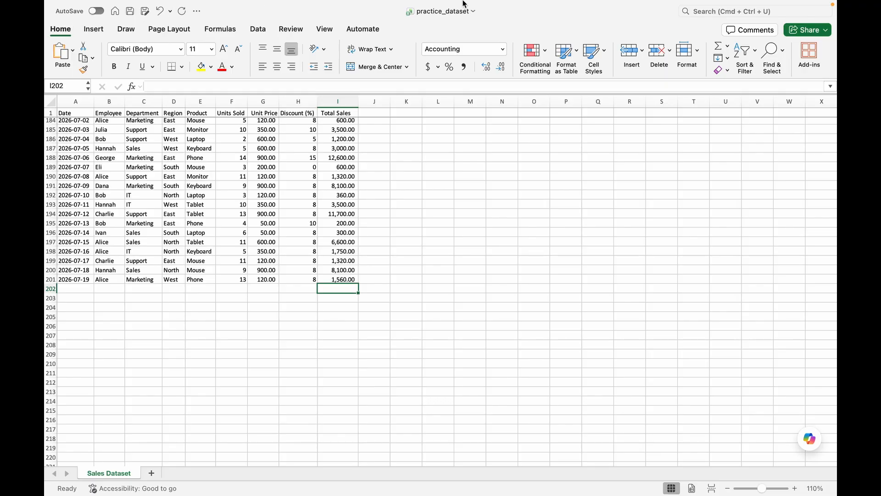
click(718, 46)
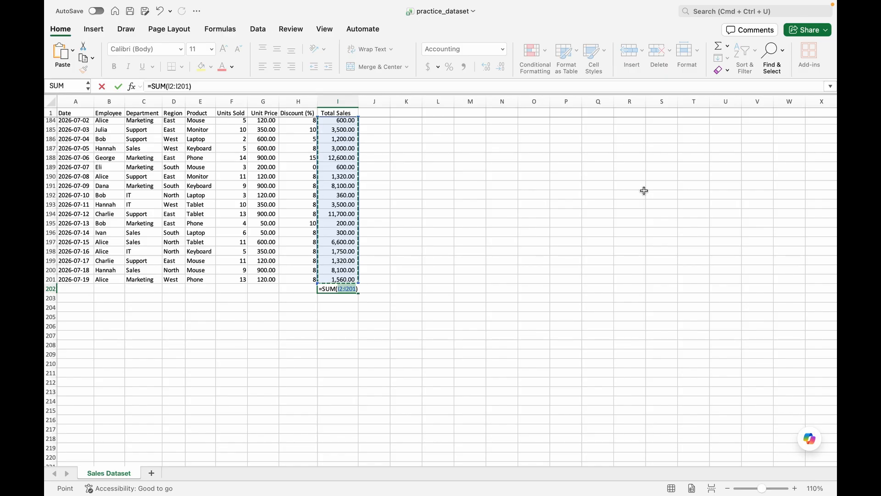
key(Return)
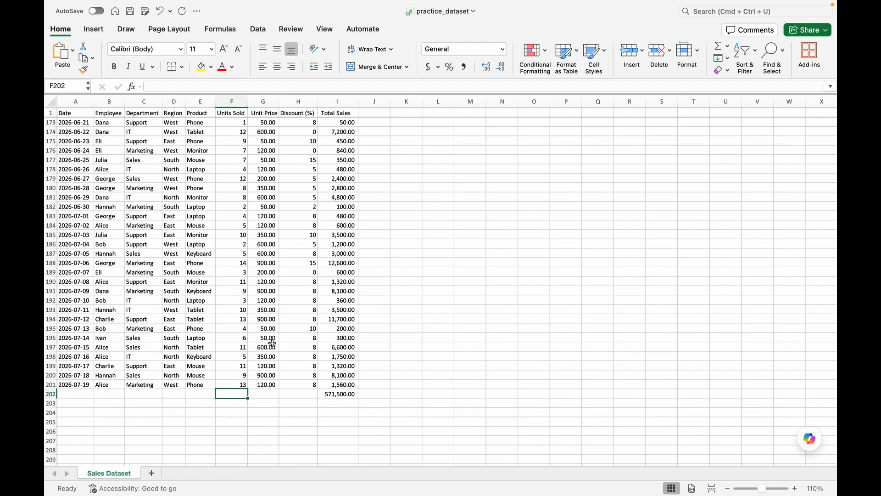
- Count the numbers in the Units Sold column, F2:F201, with a COUNT formula in F202
click(729, 47)
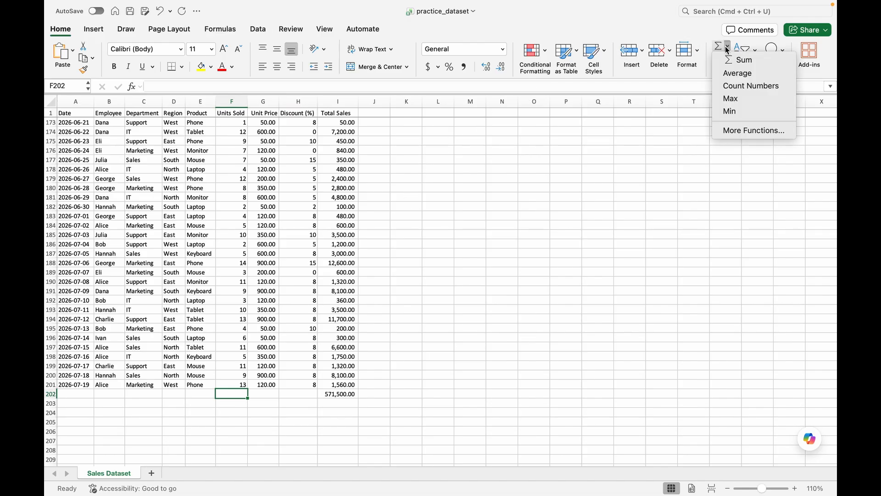
click(733, 88)
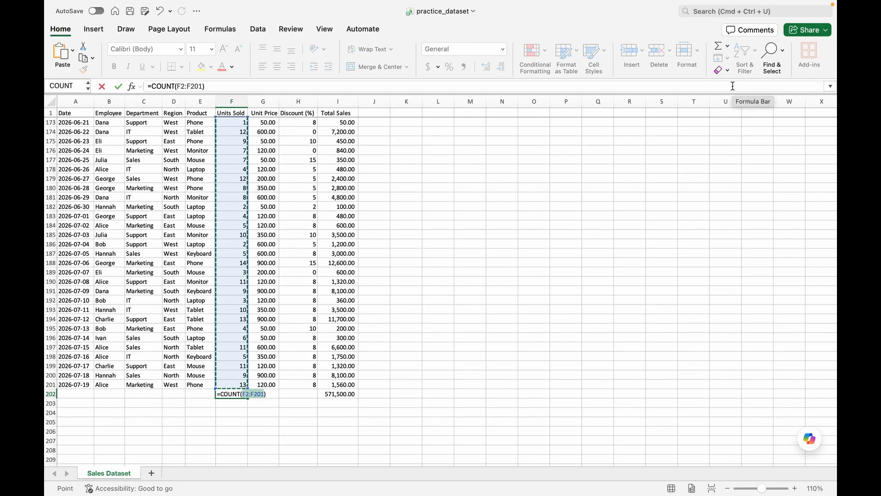
key(Return)
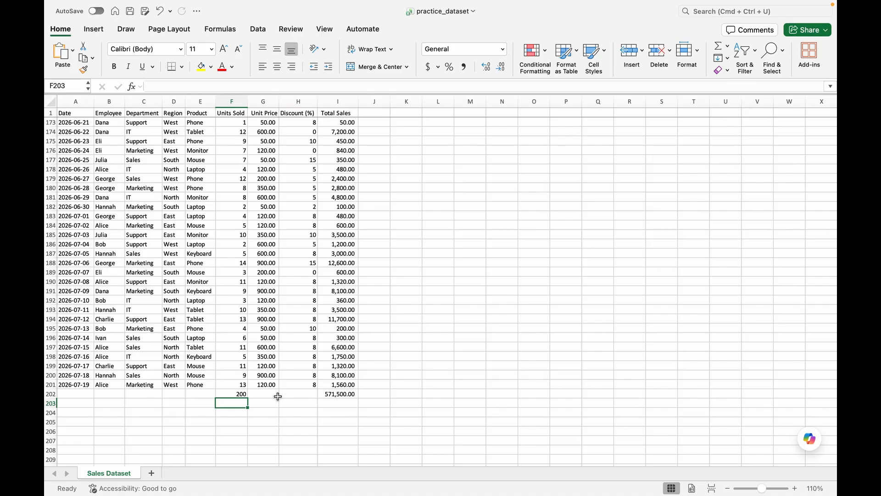
- Average the Unit Price column in G202 with an AVERAGE formula over G2:G201
click(262, 393)
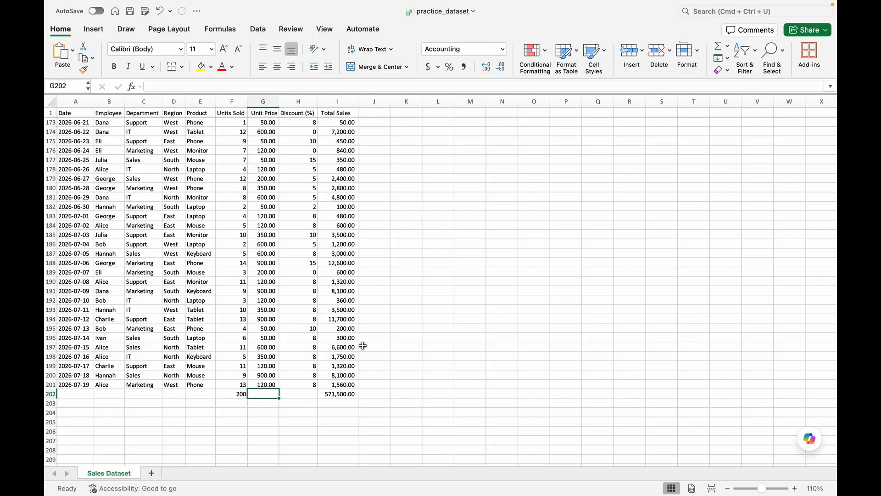
click(729, 46)
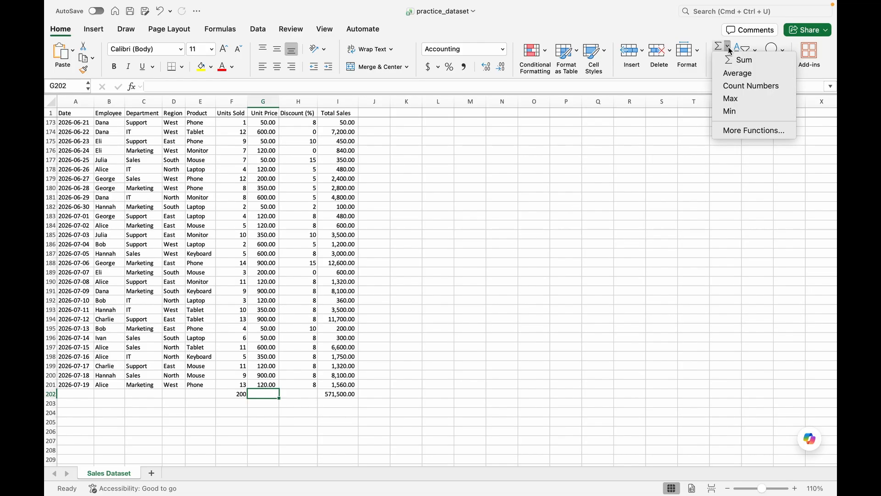
click(736, 73)
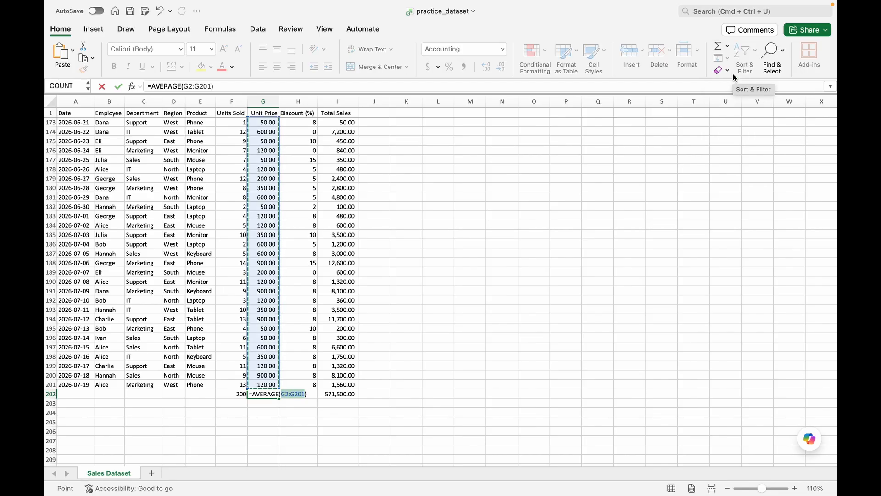
key(Return)
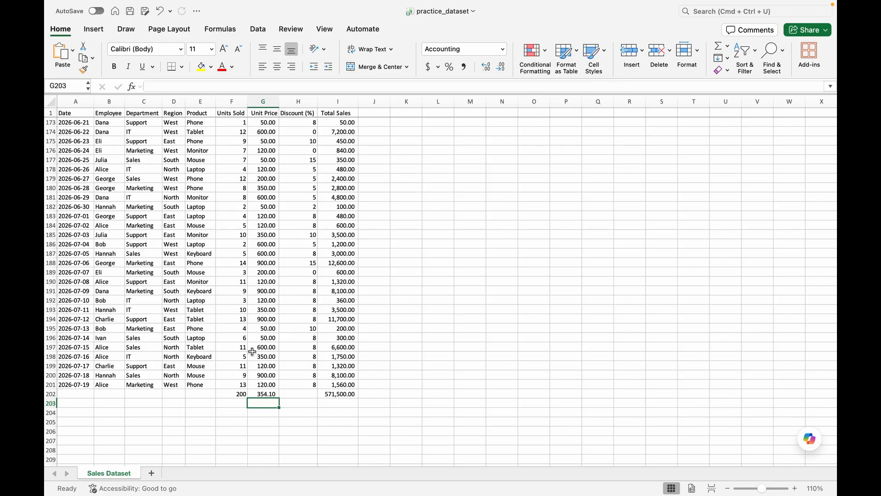
- Replace the count formula in F202 with a MAX formula over the Units Sold range F2:F201
click(235, 395)
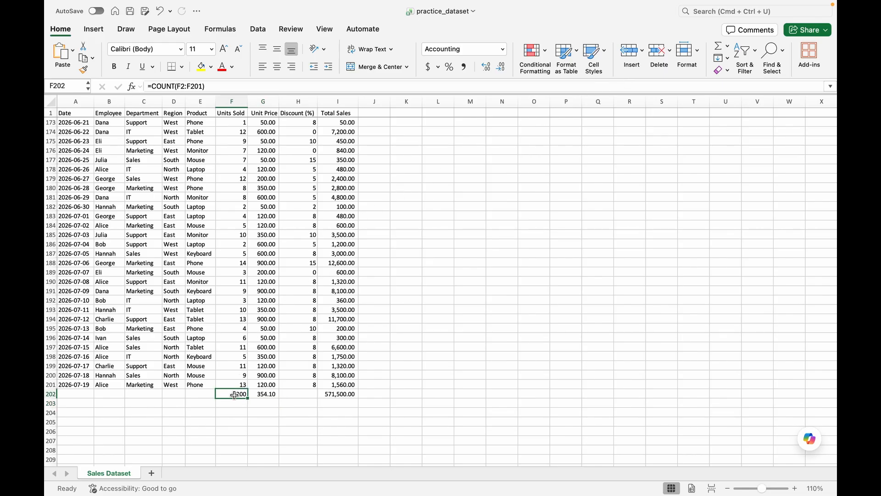
key(super+z)
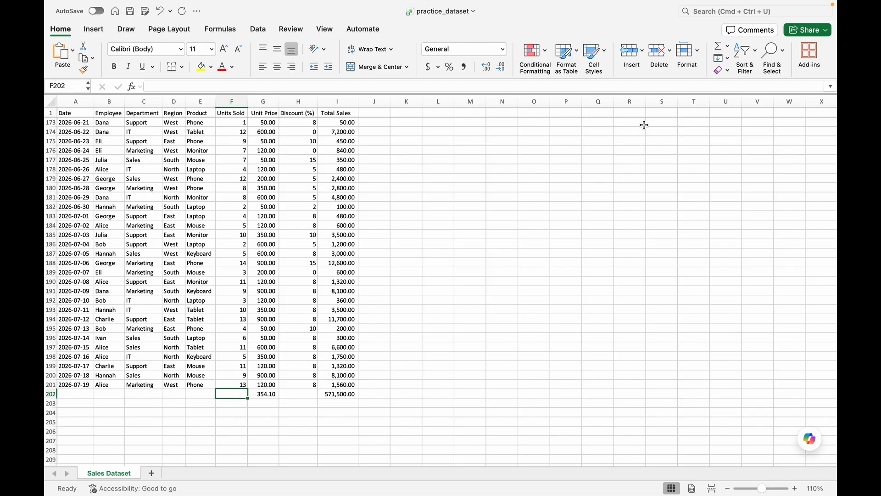
click(729, 47)
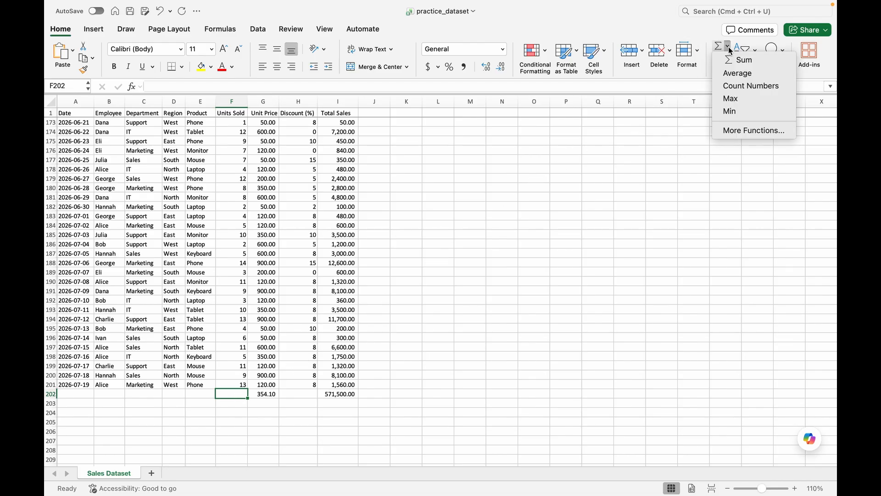
click(743, 95)
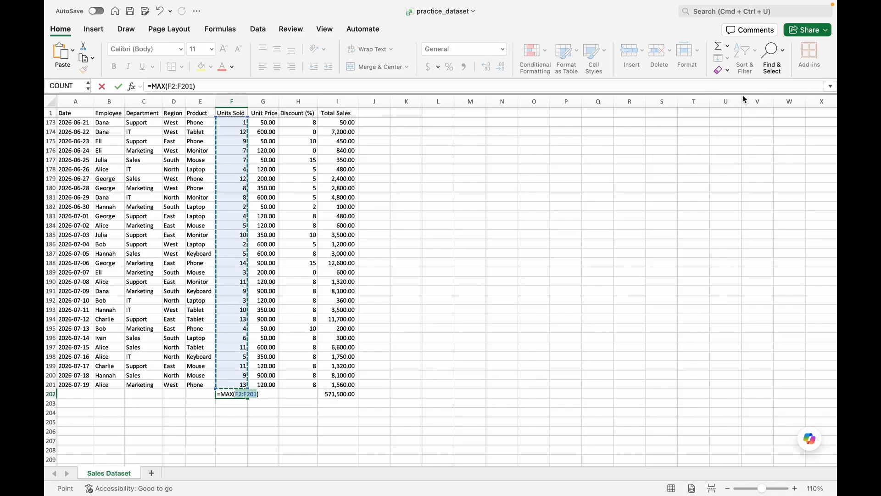
key(Return)
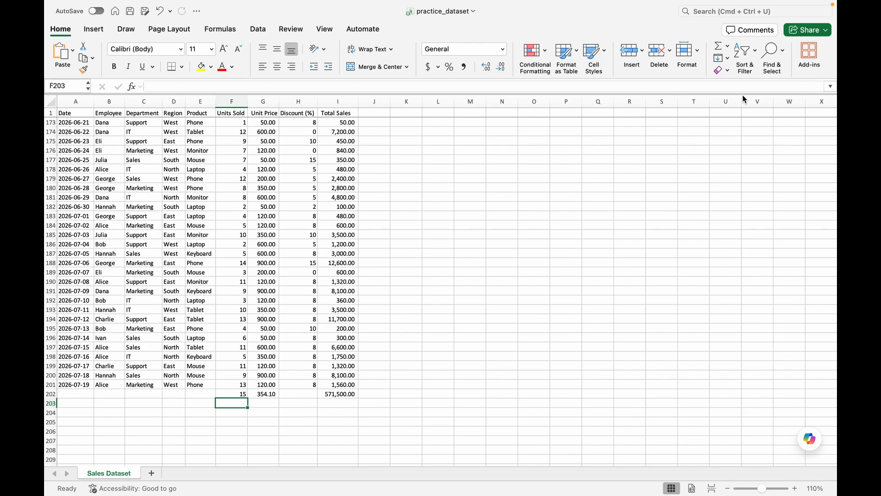
- Replace the maximum formula in F202 with a MIN formula over the Units Sold range F2:F201
click(241, 393)
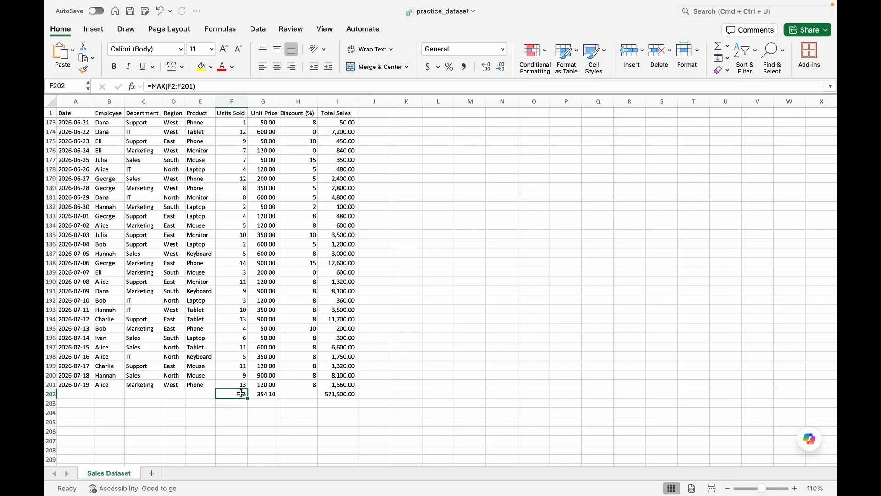
key(super+z)
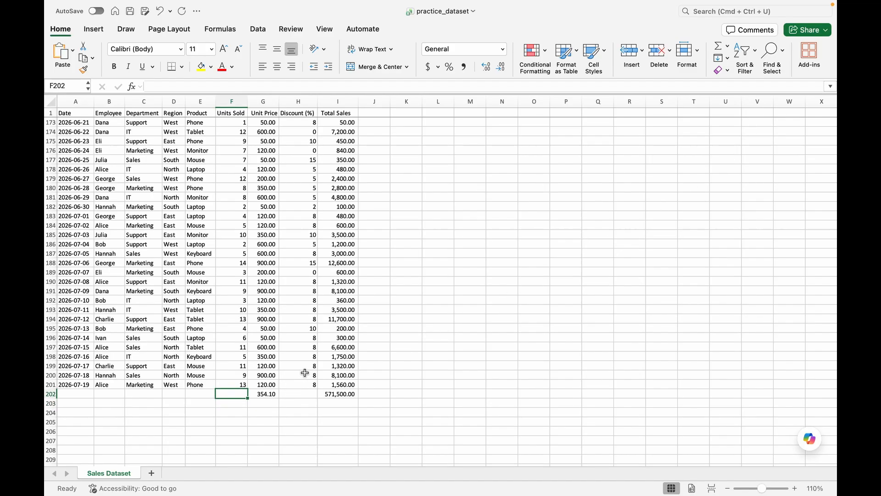
click(728, 47)
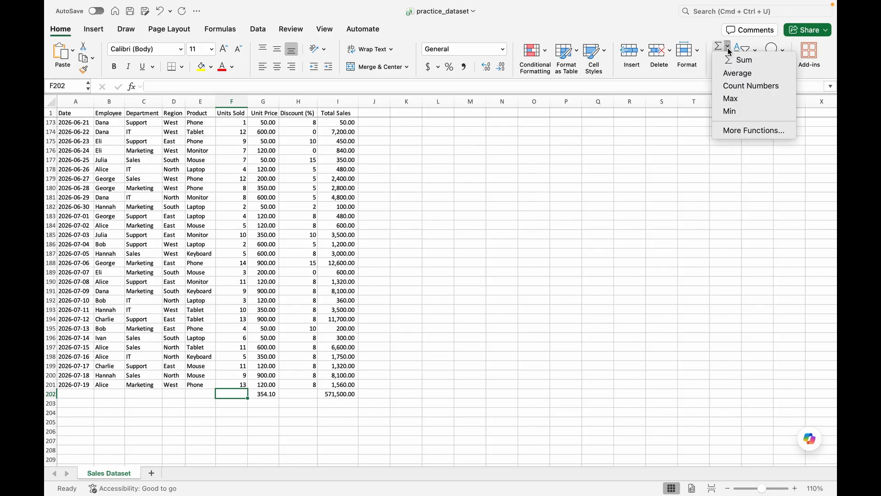
click(744, 111)
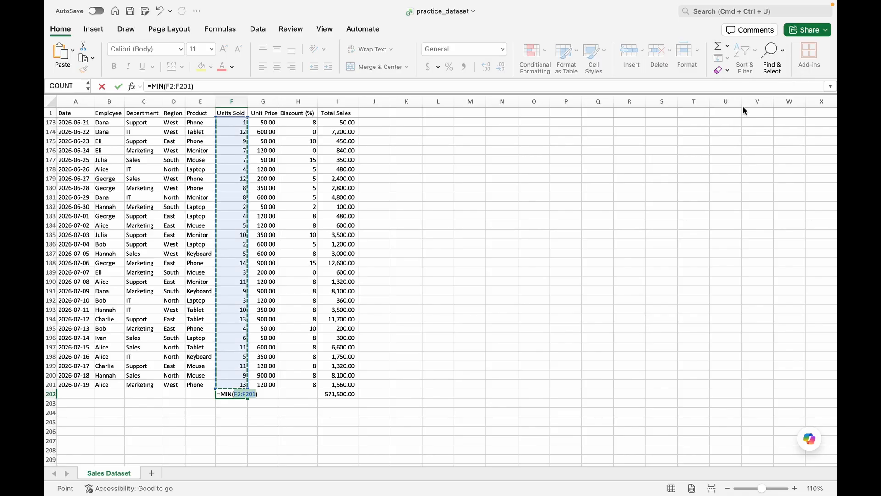
key(Return)
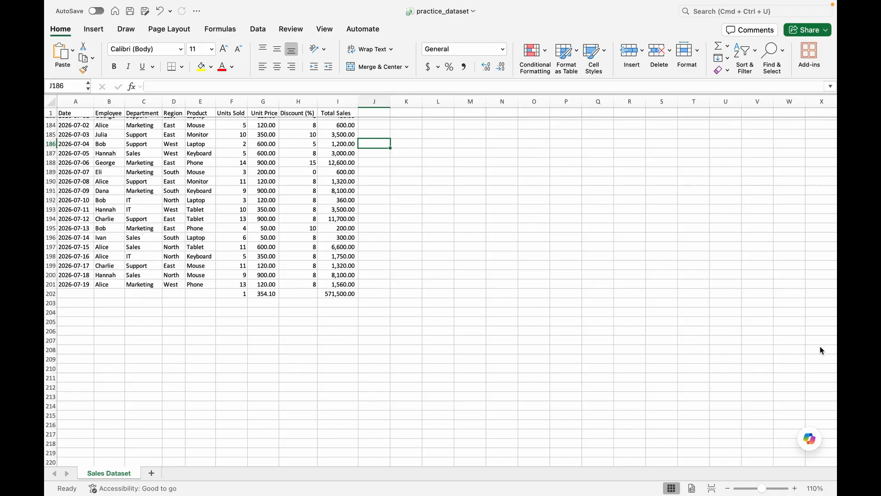
- Examine the Total Sales formula in cell I186
click(347, 142)
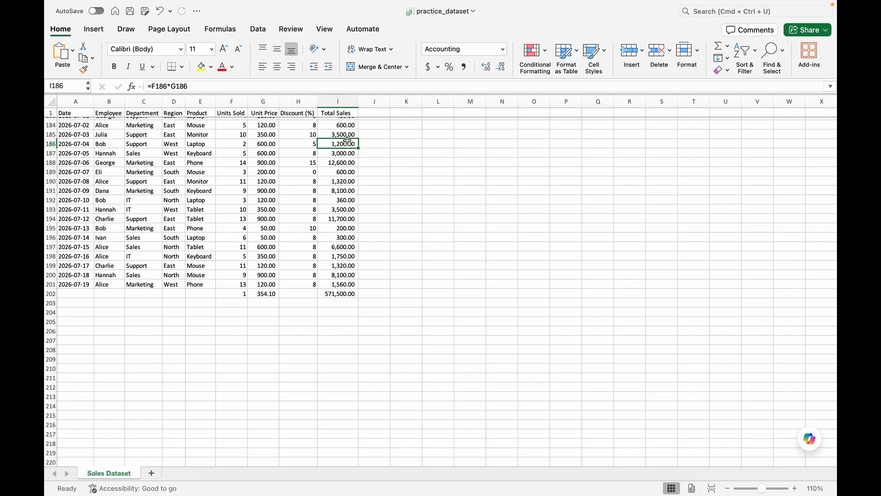
- Add the column header Sales Status in cell J1, beside Total Sales
key(Right)
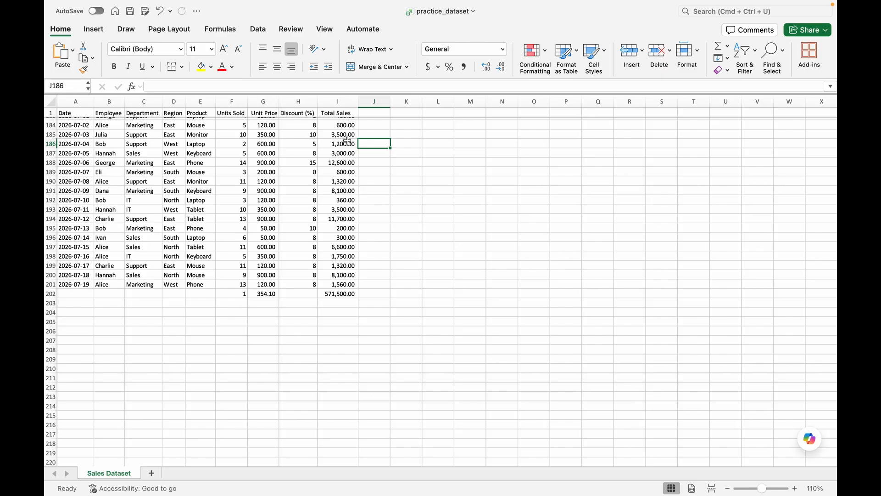
click(132, 87)
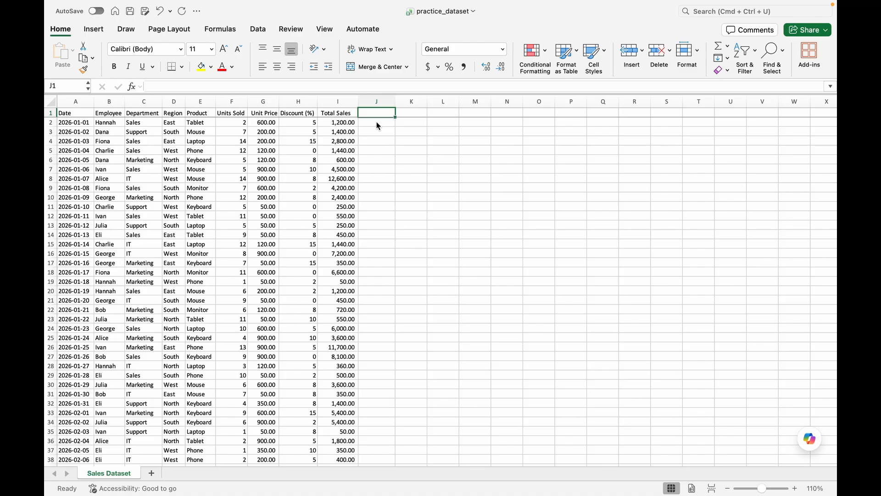
text(Sales Status)
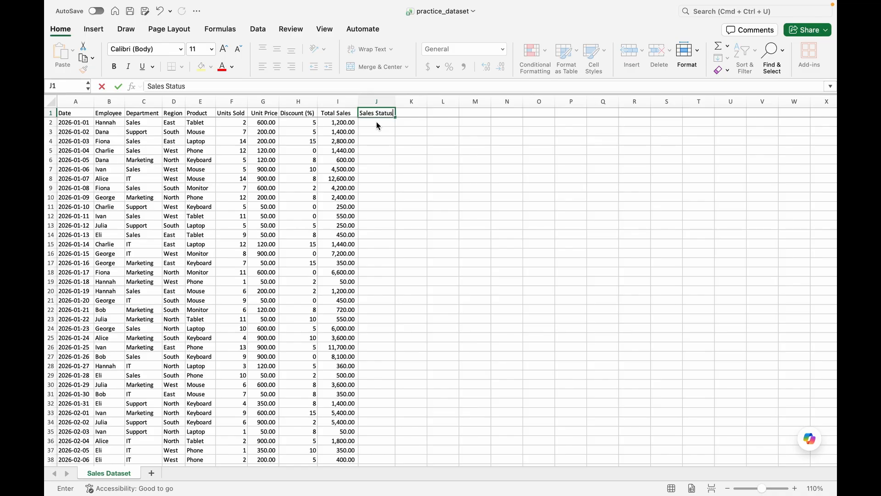
key(Return)
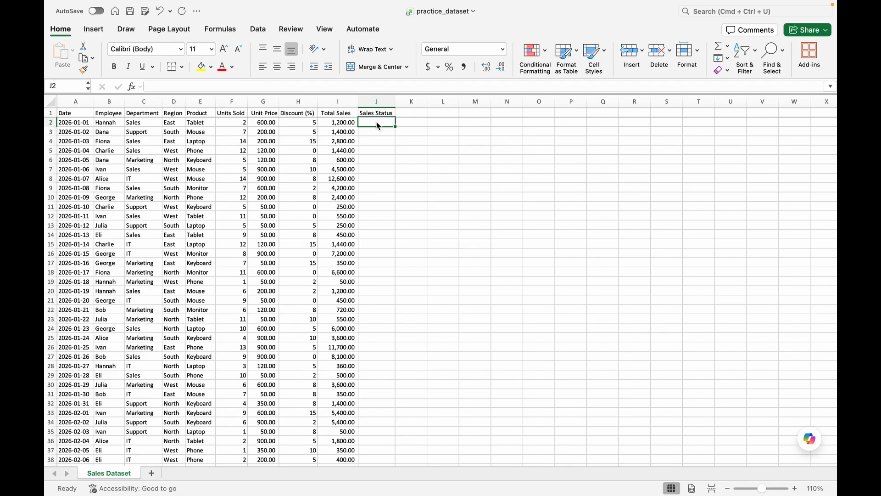
- Enter an IF formula in J2 that returns "High Sales" when I2 is greater than 1200 and "Standard Sales" otherwise
text(=i)
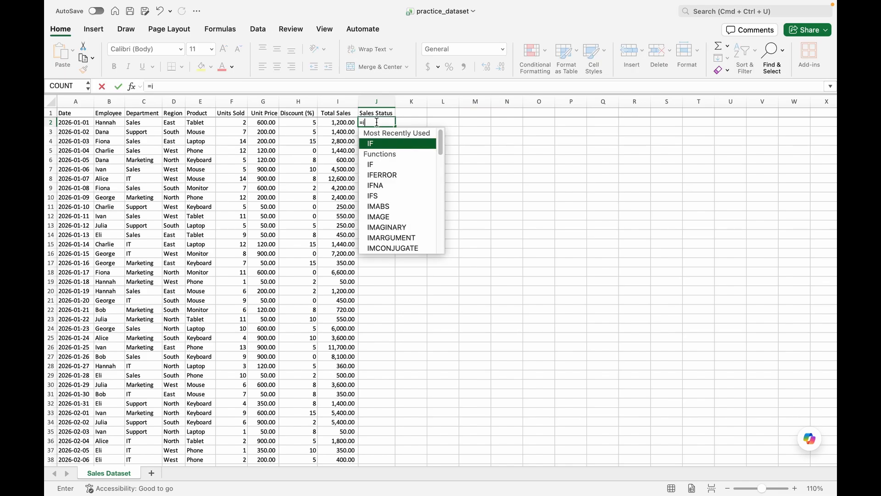
text(f()
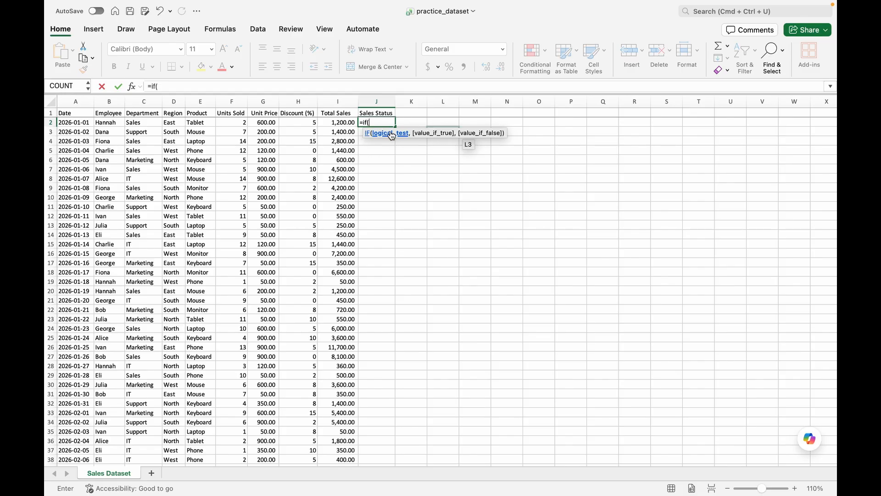
click(334, 122)
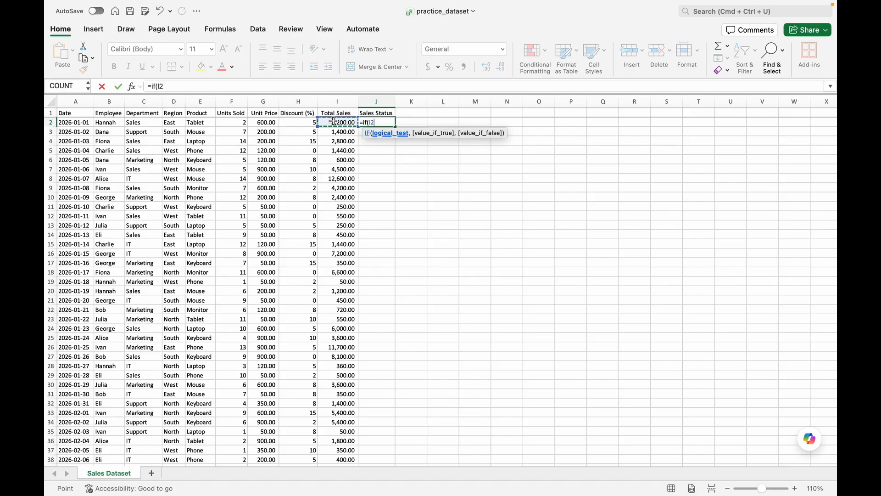
text(>1)
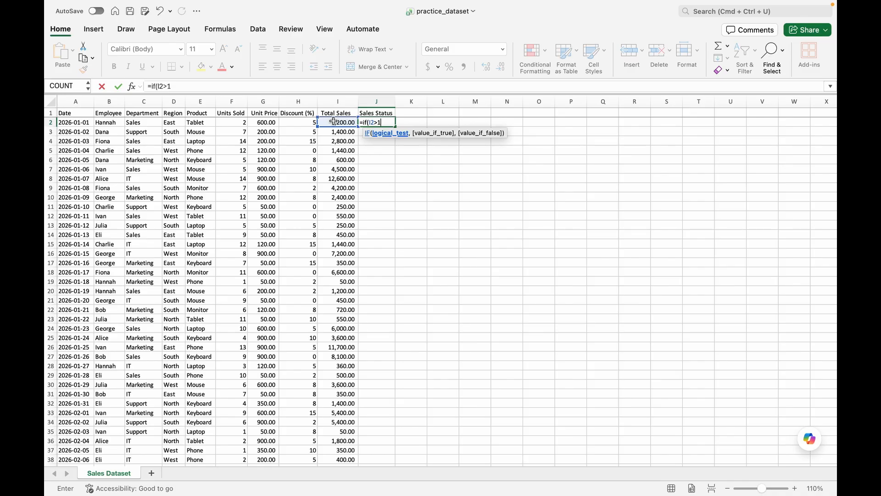
text(200,)
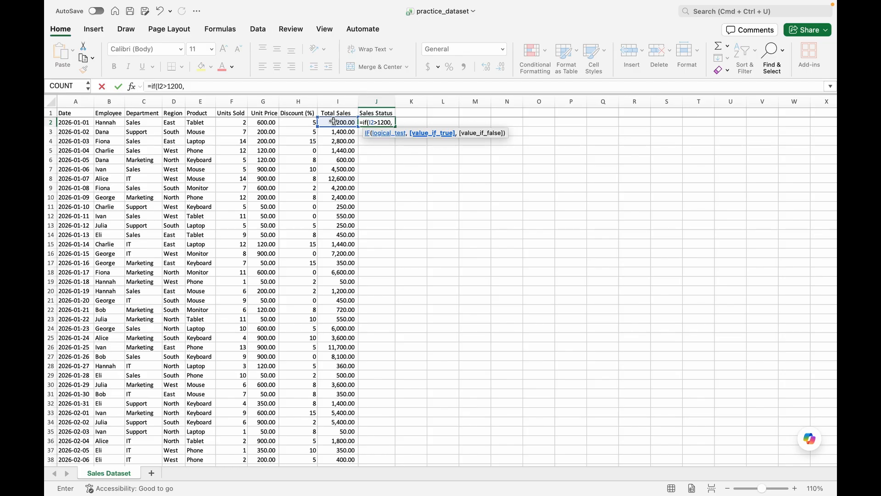
text("High Sales",)
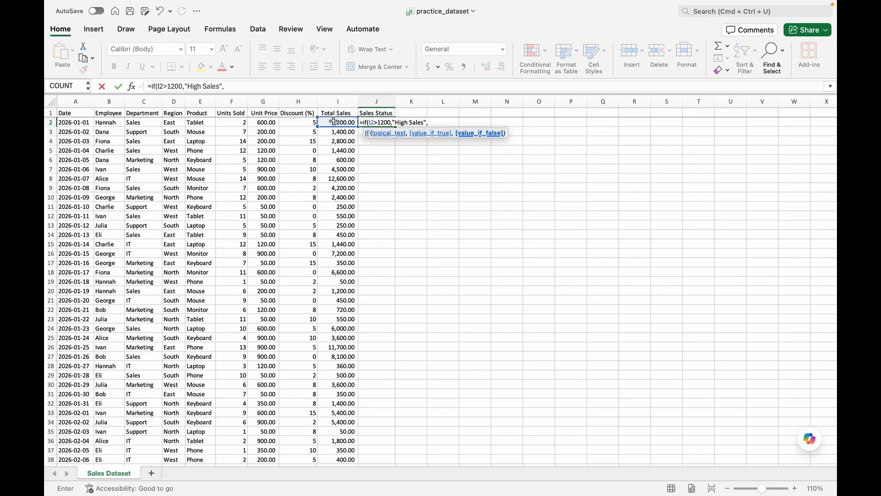
text("Standard Sales")
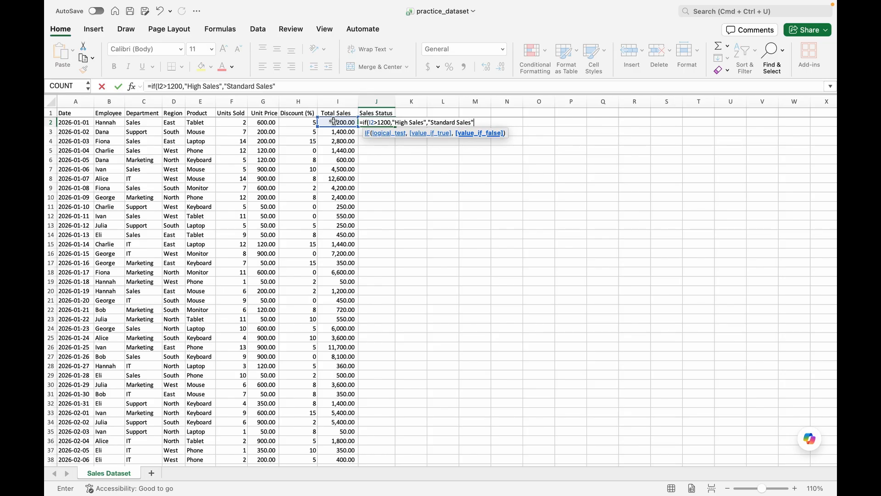
text())
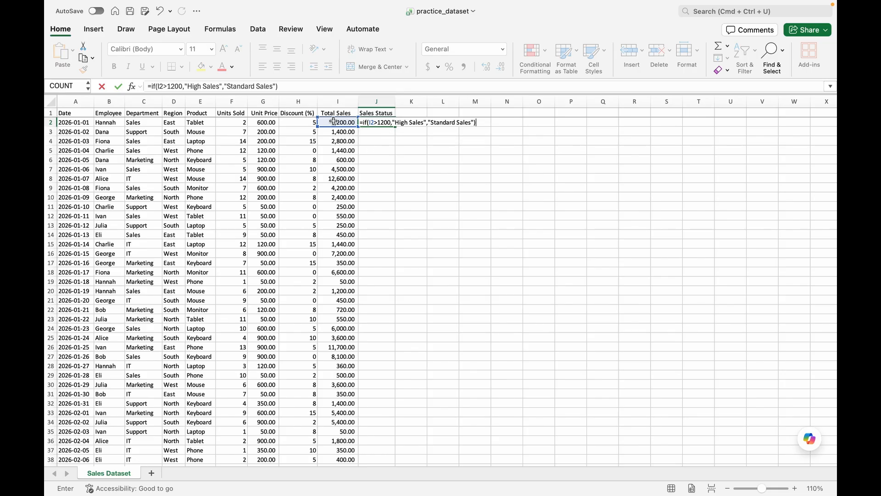
key(Return)
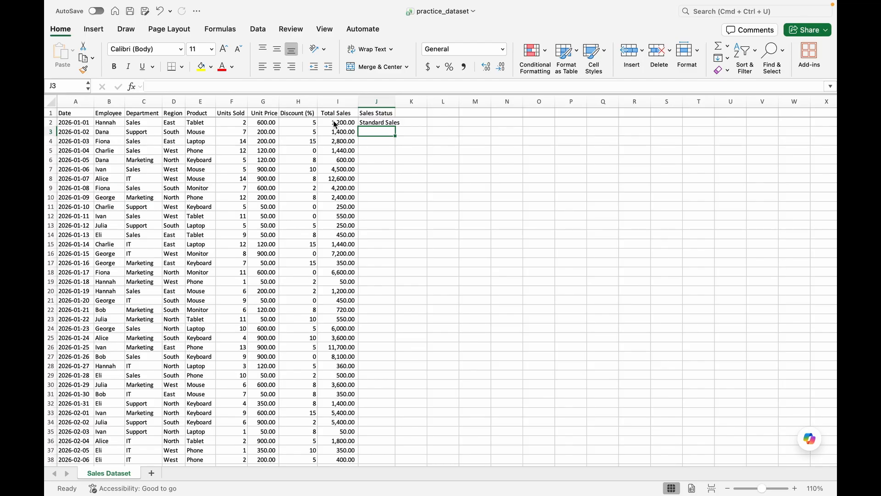
- Fill the IF formula from J2 down the Sales Status column alongside the data rows
click(377, 114)
click(379, 121)
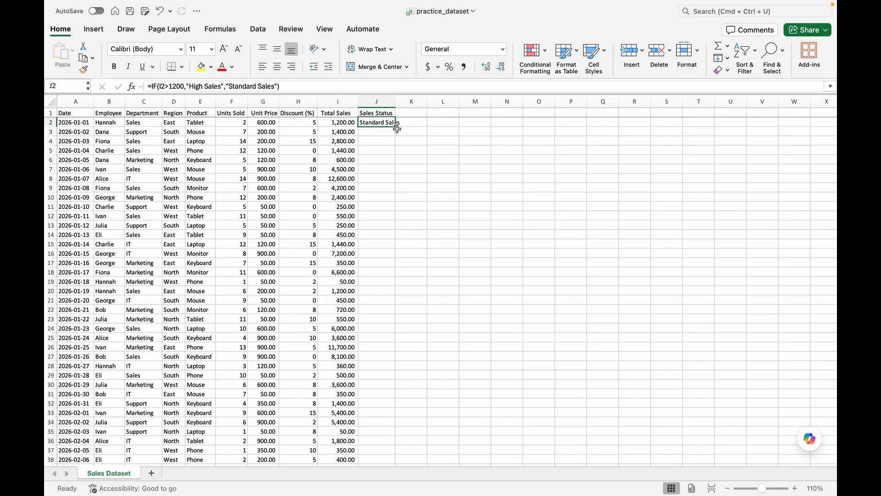
drag(395, 127, 395, 443)
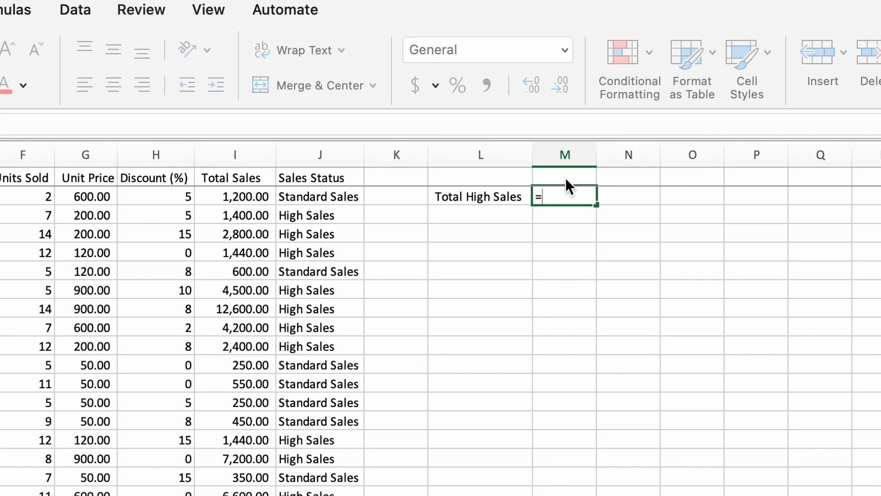
- Complete a SUMIF formula in M2 that adds column I where column J equals "High Sales"
text(sum)
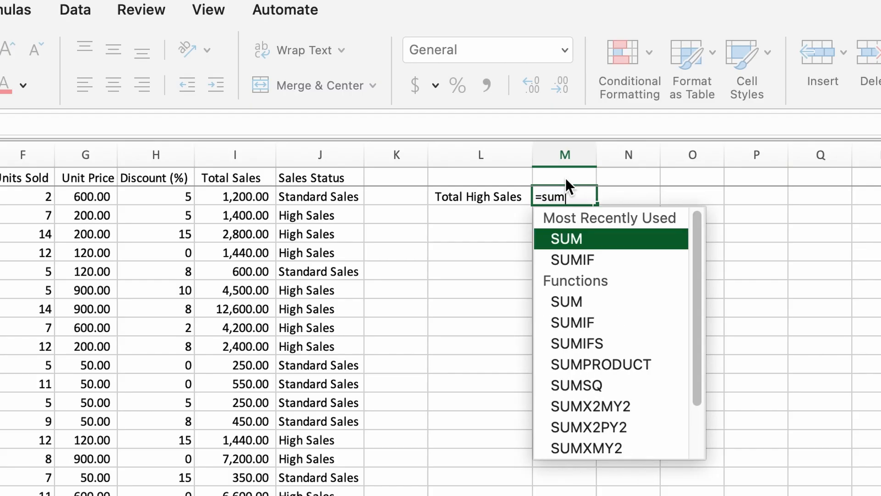
text(if()
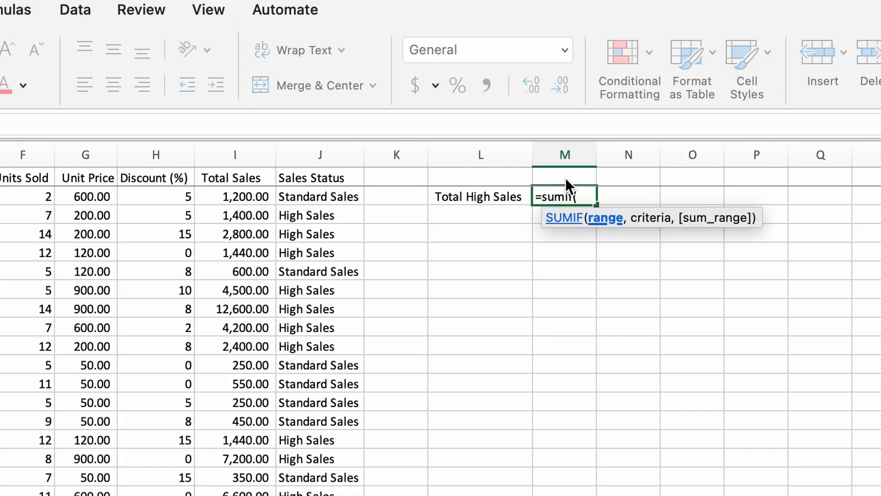
click(294, 154)
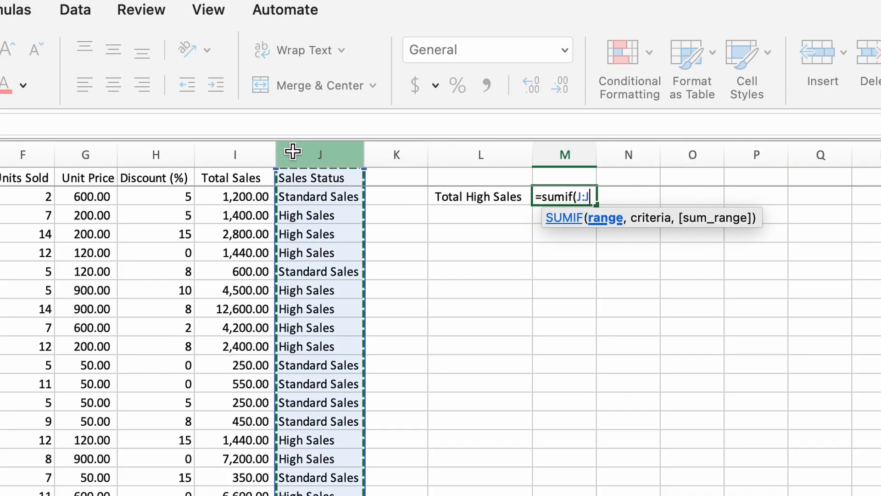
text(,)
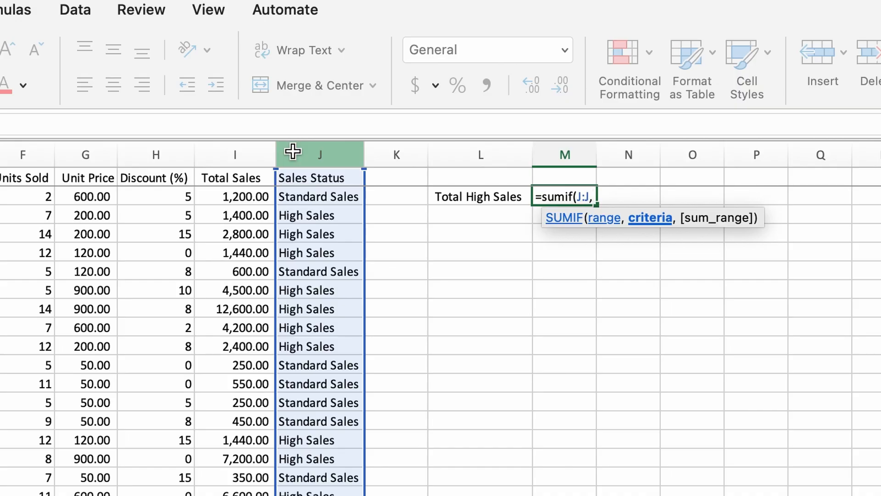
text("High Sales")
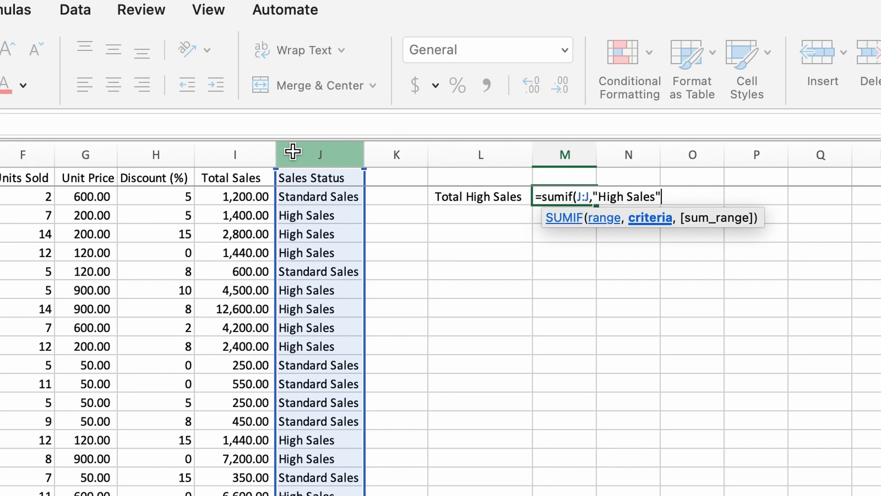
text(,)
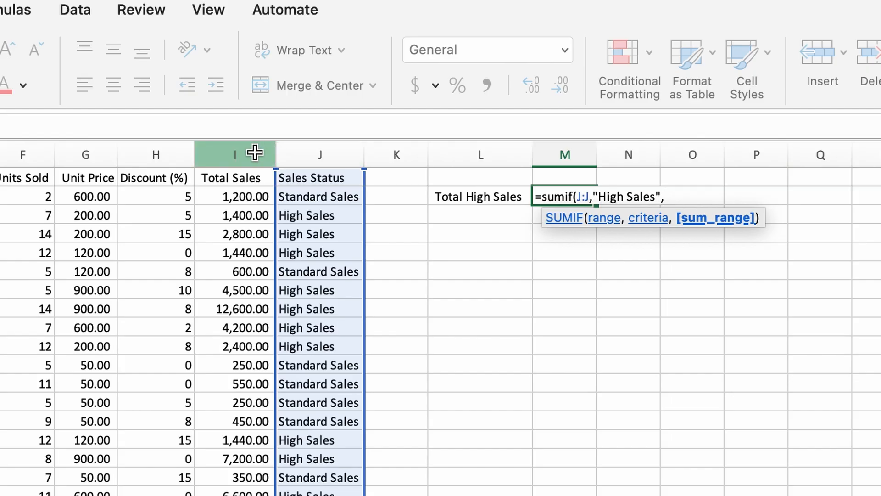
click(236, 154)
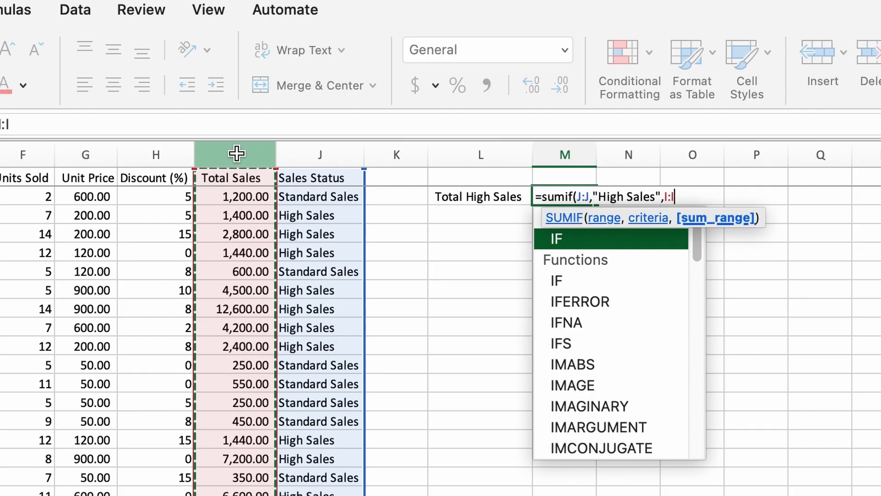
text())
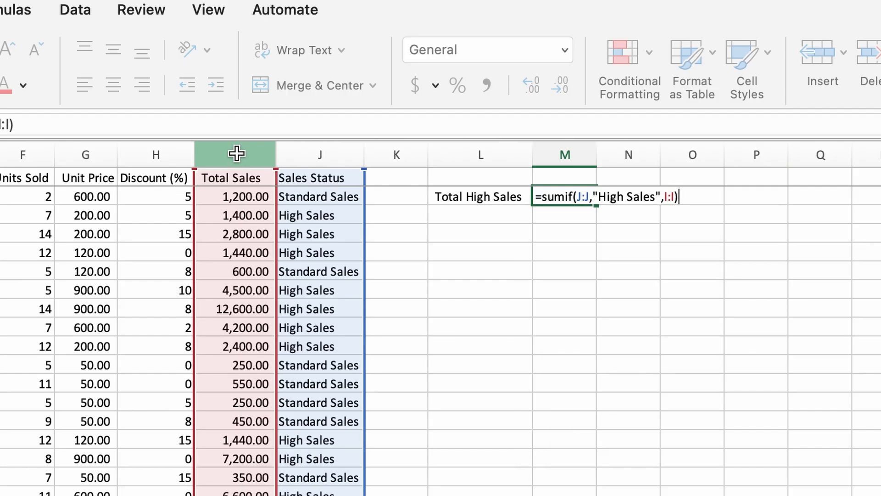
key(Return)
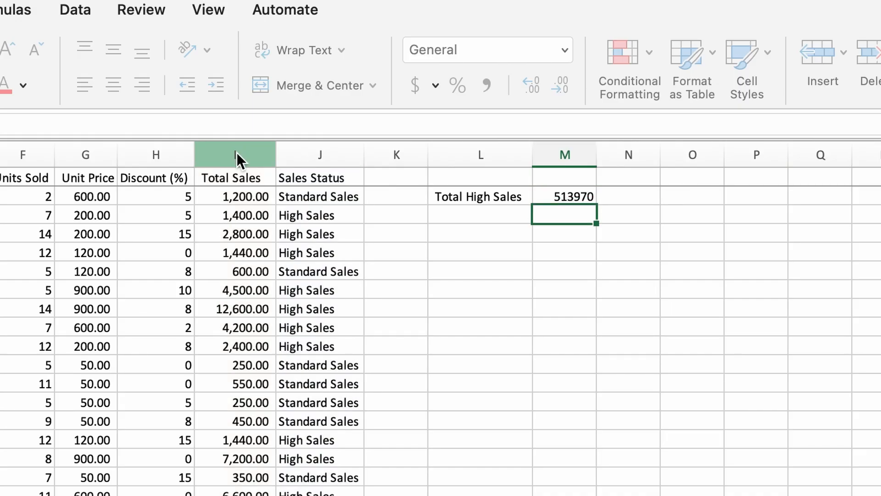